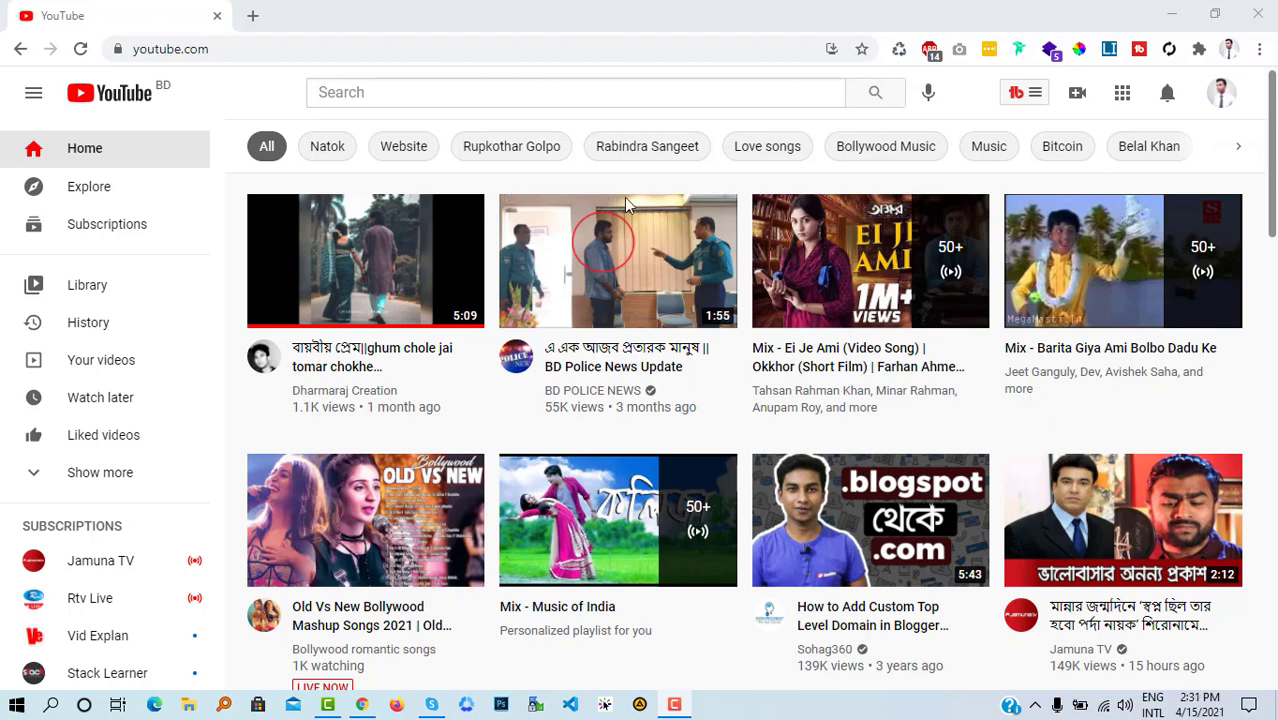
Open YouTube Studio for the signed-in channel and switch to its browser tab.
{"action": "left_click", "coordinate": [1219, 98]}
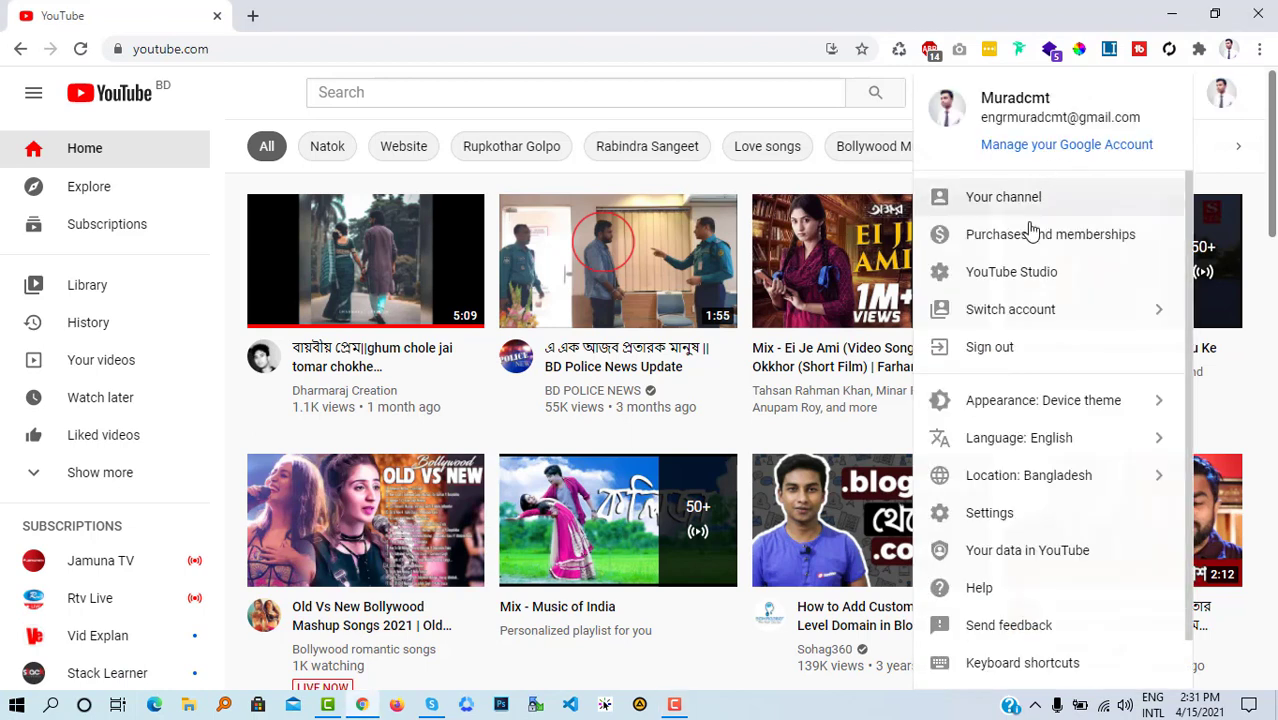
{"action": "left_click", "coordinate": [1003, 285]}
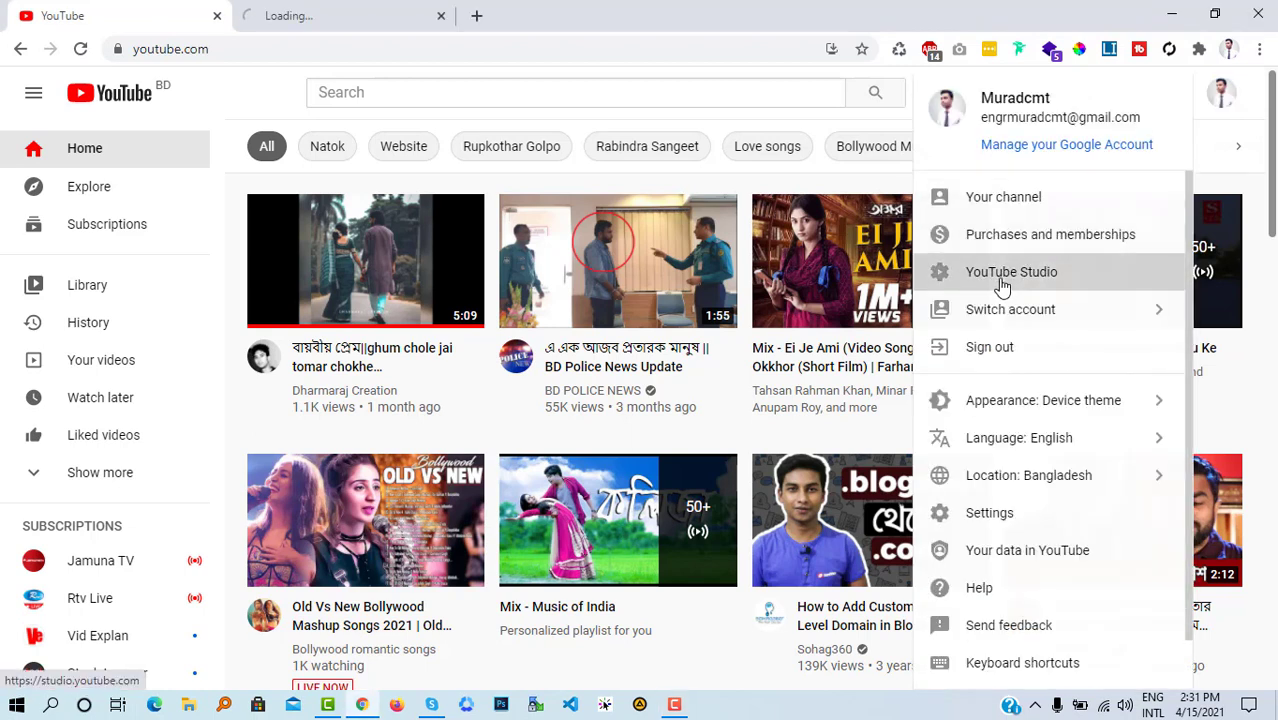
{"action": "left_click", "coordinate": [232, 80]}
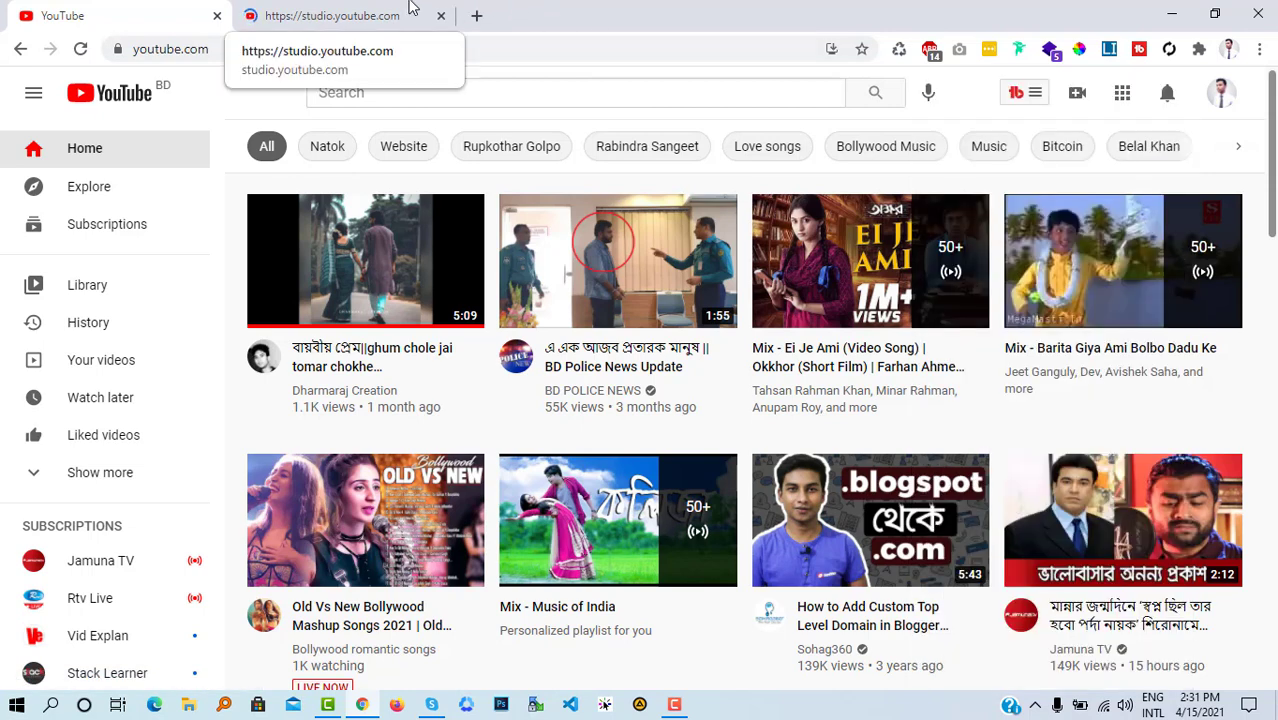
{"action": "left_click", "coordinate": [358, 8]}
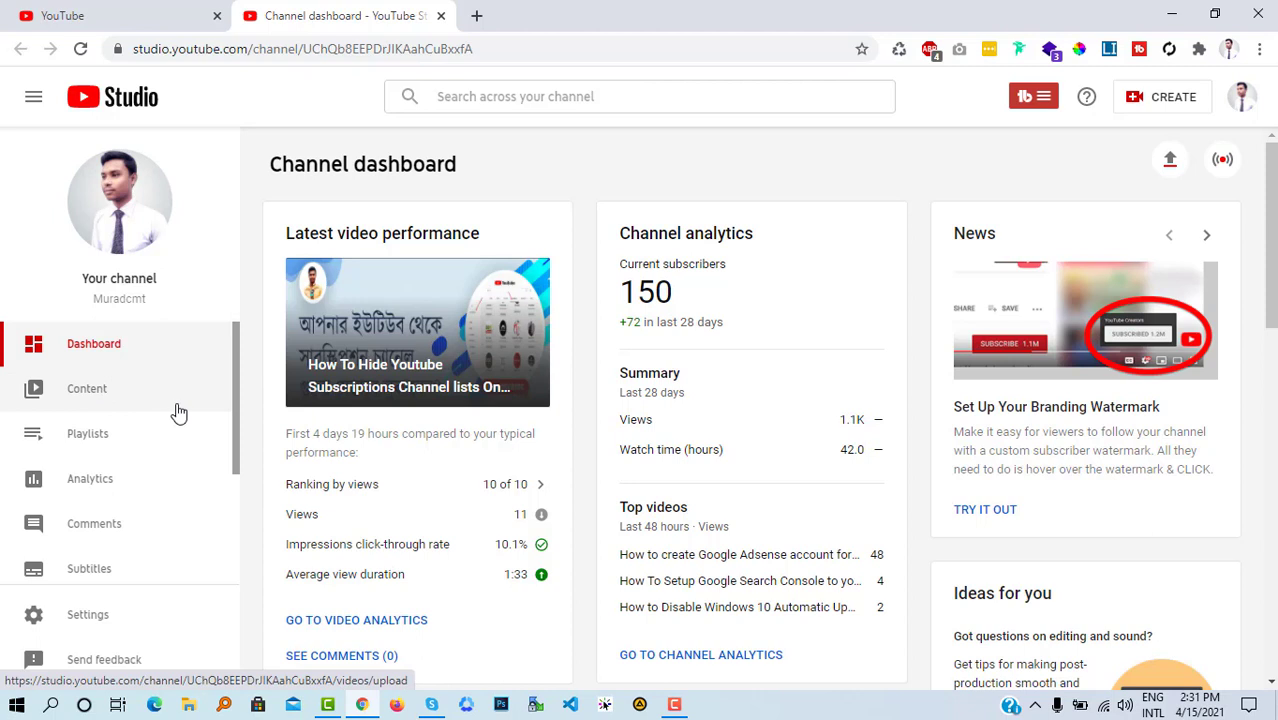
Browse the channel's uploads and open the details of the video "Make Free Intro Video for YouTube Channel In 2 Minutes".
{"action": "left_click", "coordinate": [84, 391]}
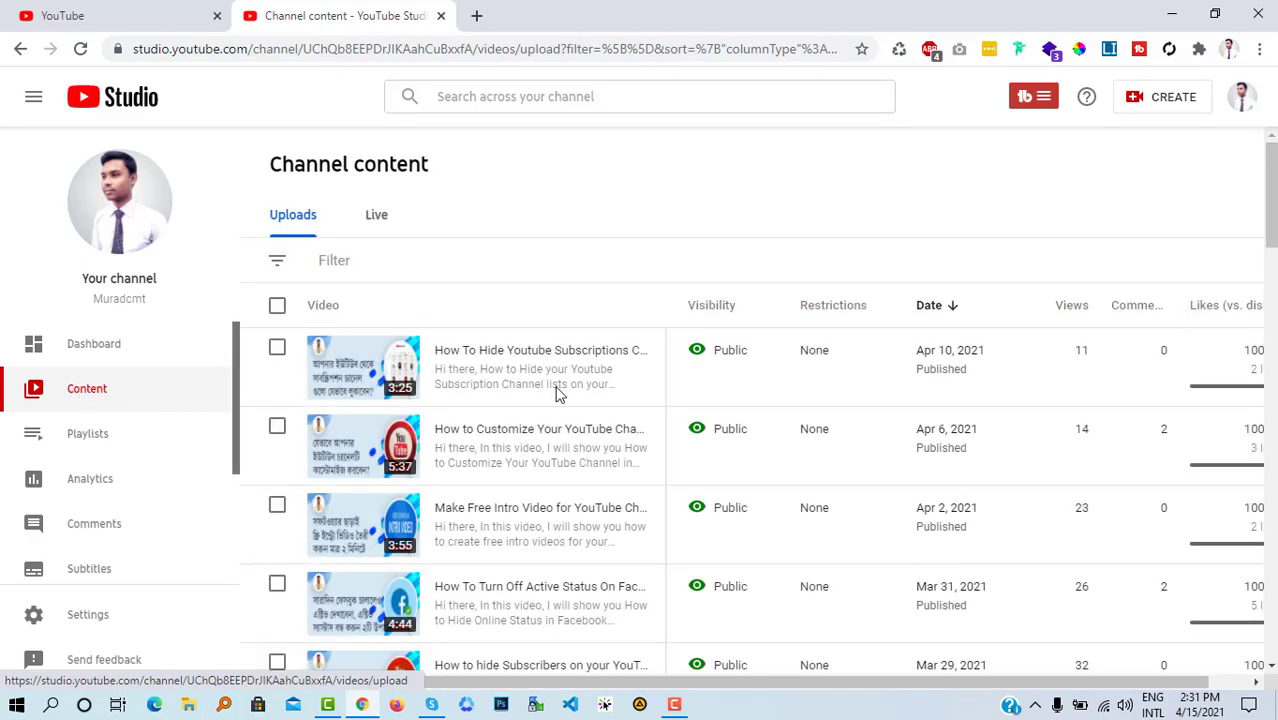
{"action": "scroll", "coordinate": [646, 278], "scroll_direction": "down", "scroll_amount": 3}
{"action": "scroll", "coordinate": [613, 528], "scroll_direction": "down", "scroll_amount": 9}
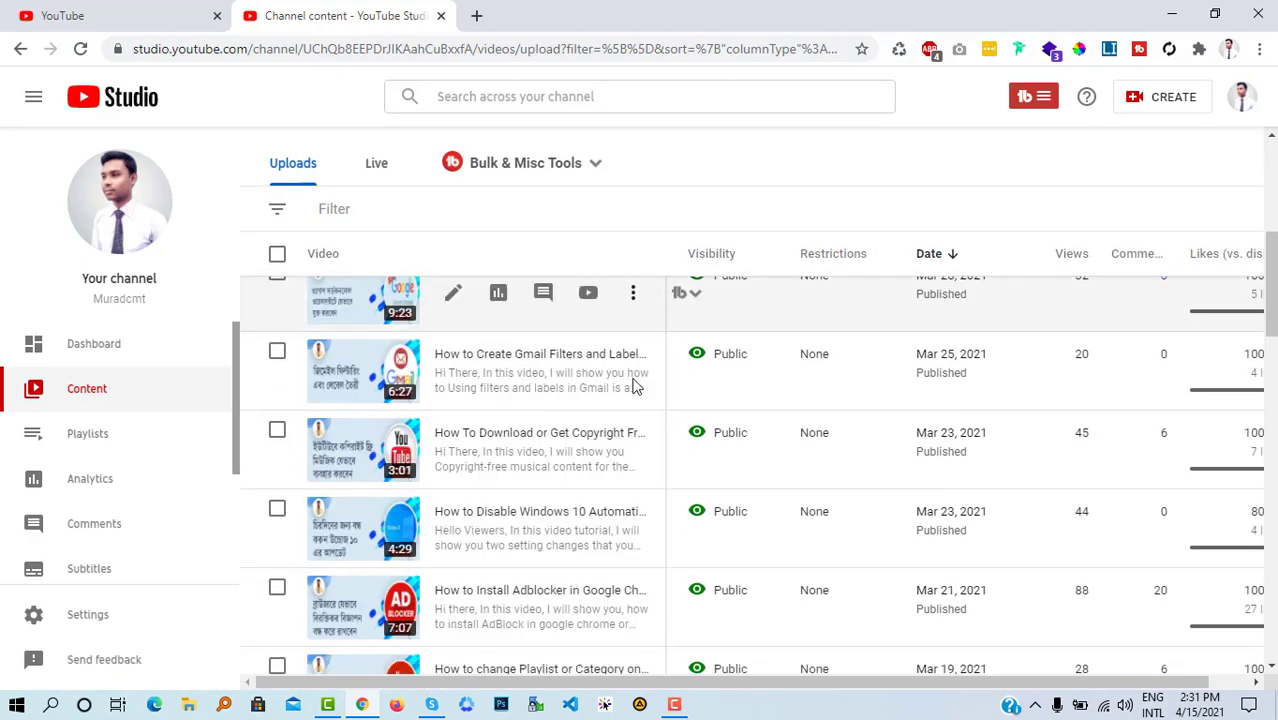
{"action": "scroll", "coordinate": [614, 526], "scroll_direction": "up", "scroll_amount": 12}
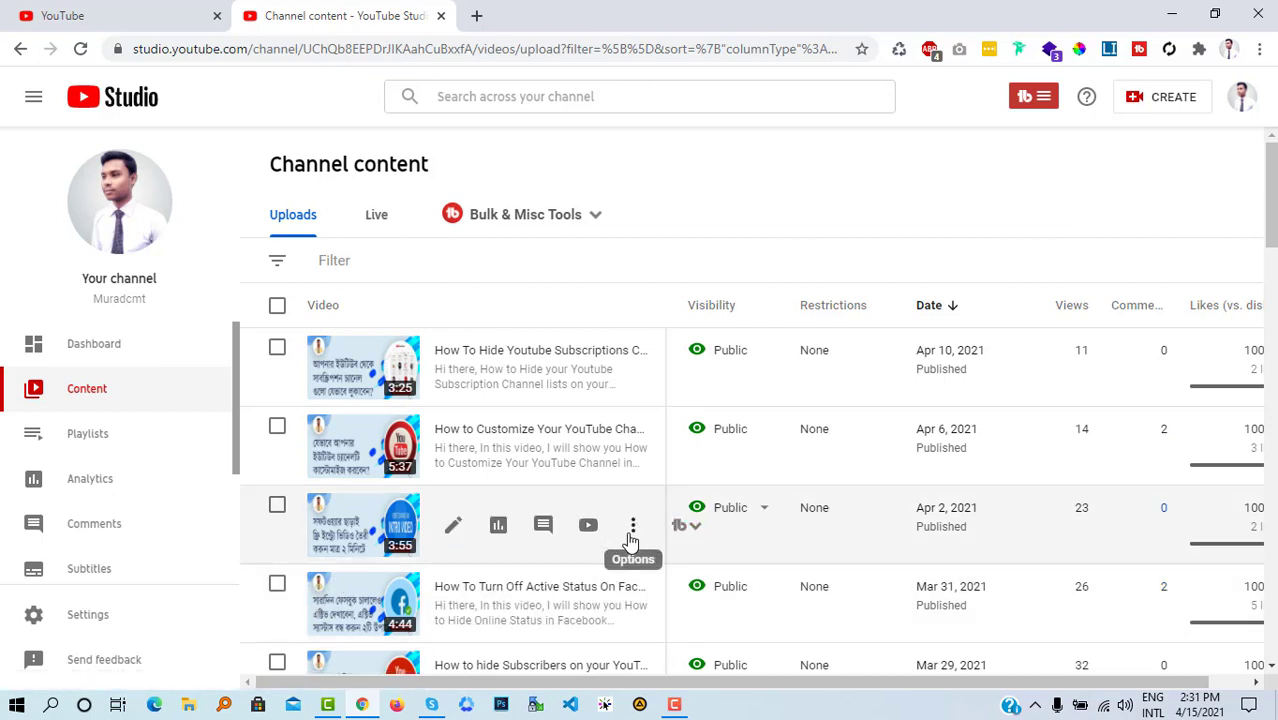
{"action": "left_click", "coordinate": [455, 530]}
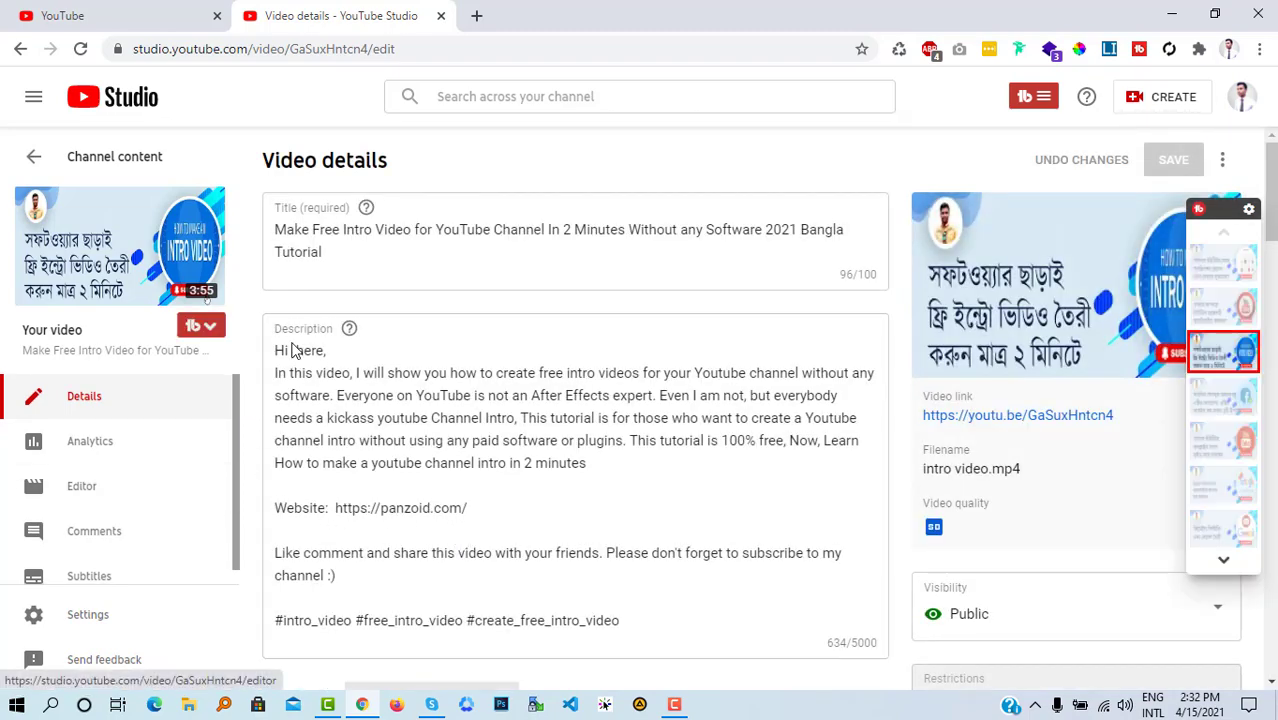
Look through the video's details and open the video in the Editor.
{"action": "scroll", "coordinate": [276, 340], "scroll_direction": "down", "scroll_amount": 10}
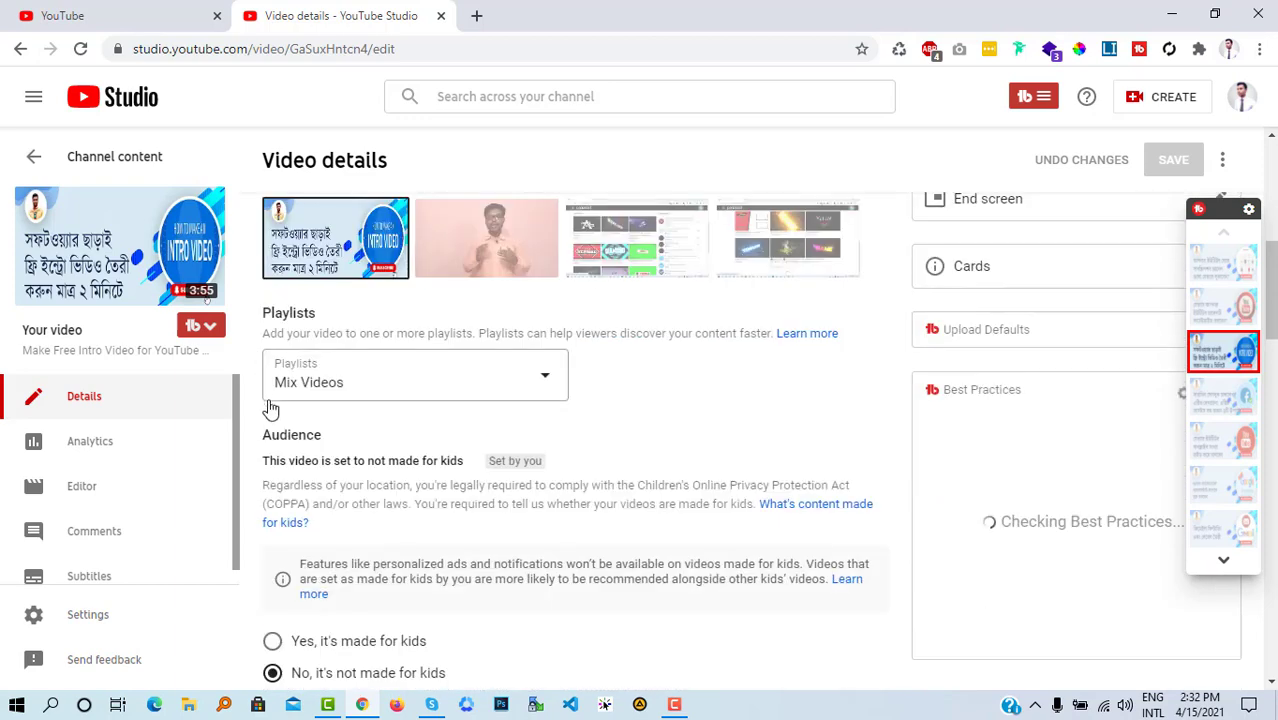
{"action": "scroll", "coordinate": [279, 440], "scroll_direction": "down", "scroll_amount": 4}
{"action": "scroll", "coordinate": [279, 450], "scroll_direction": "up", "scroll_amount": 8}
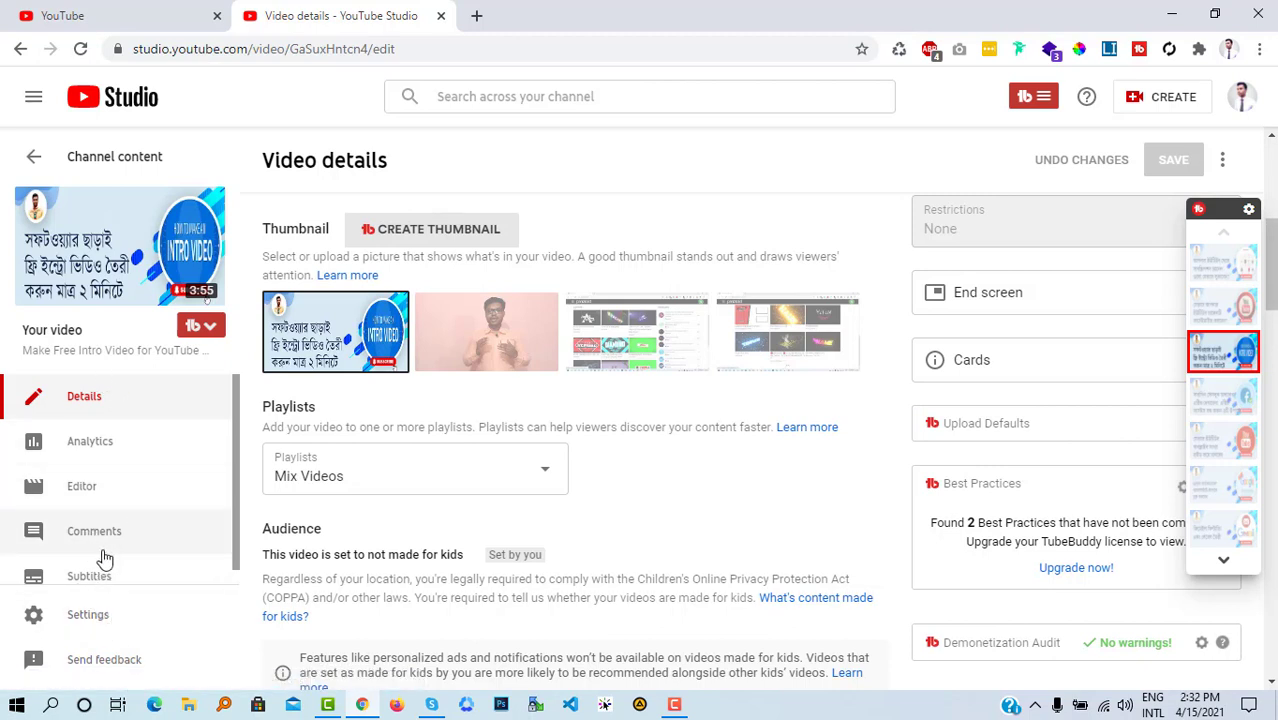
{"action": "left_click", "coordinate": [82, 487]}
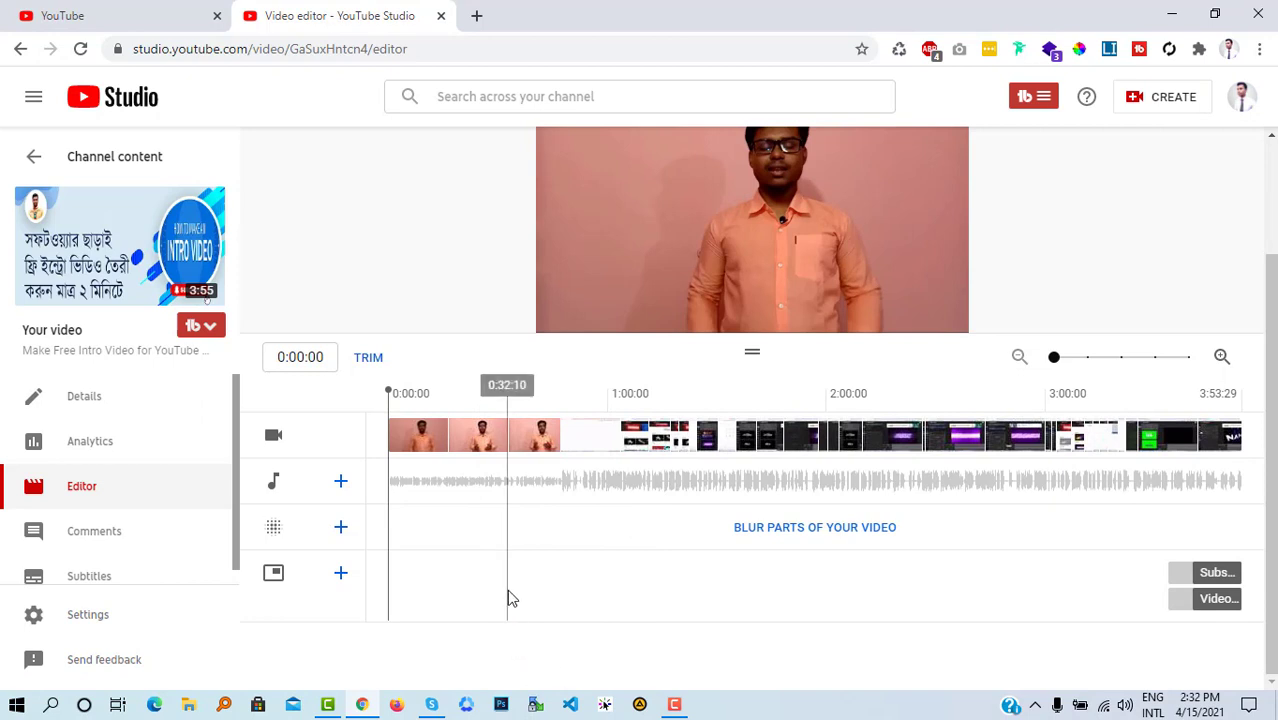
Place the playhead at 1:25:09 and add a custom blur to the video.
{"action": "left_click", "coordinate": [700, 458]}
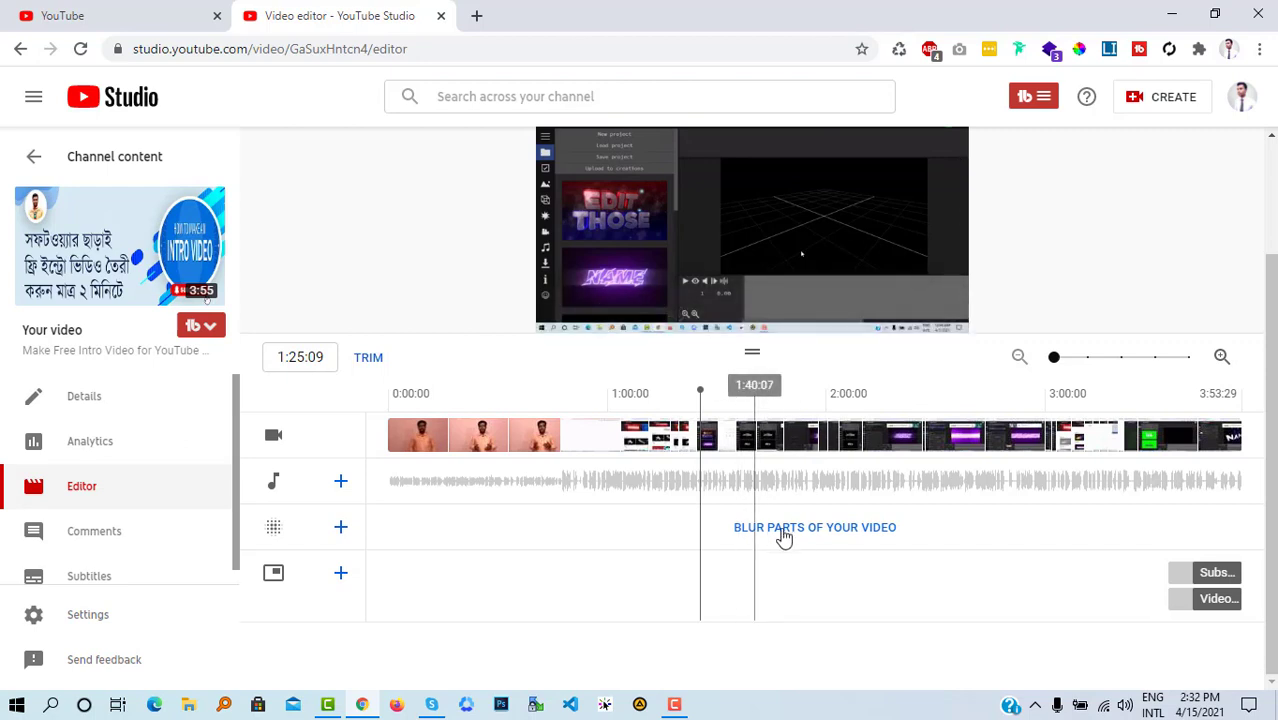
{"action": "left_click", "coordinate": [340, 530]}
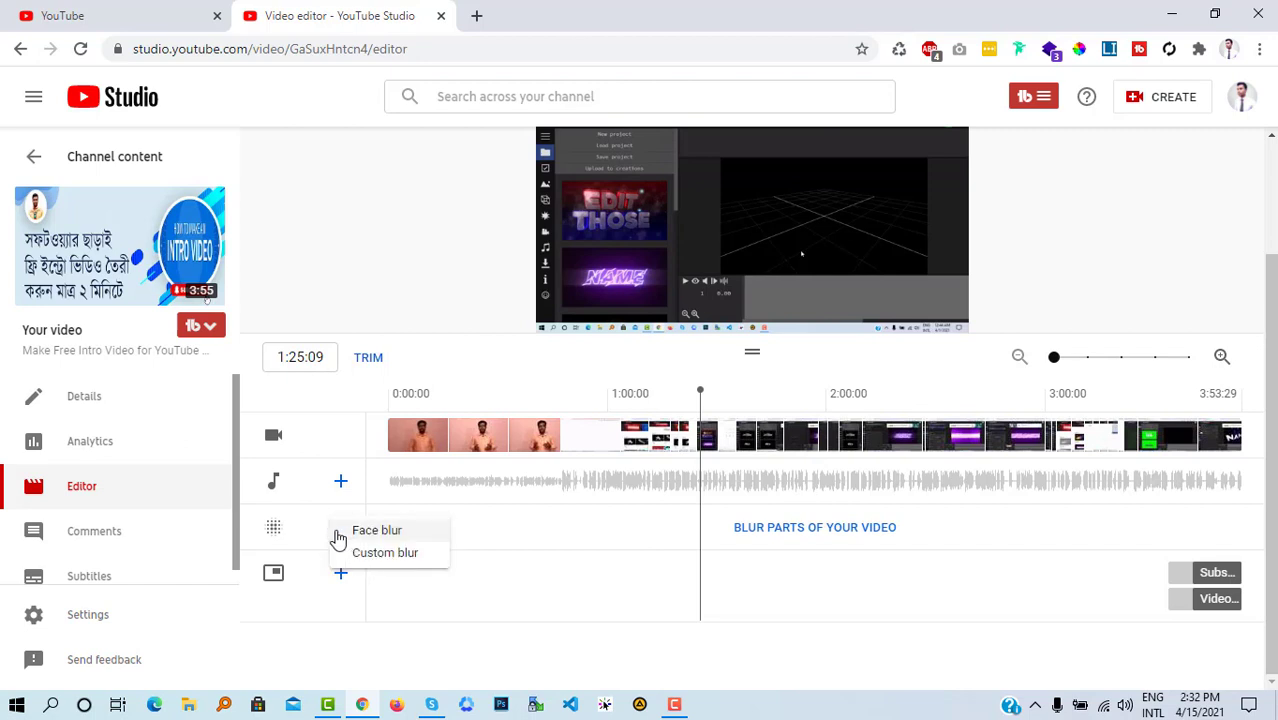
{"action": "left_click", "coordinate": [385, 553]}
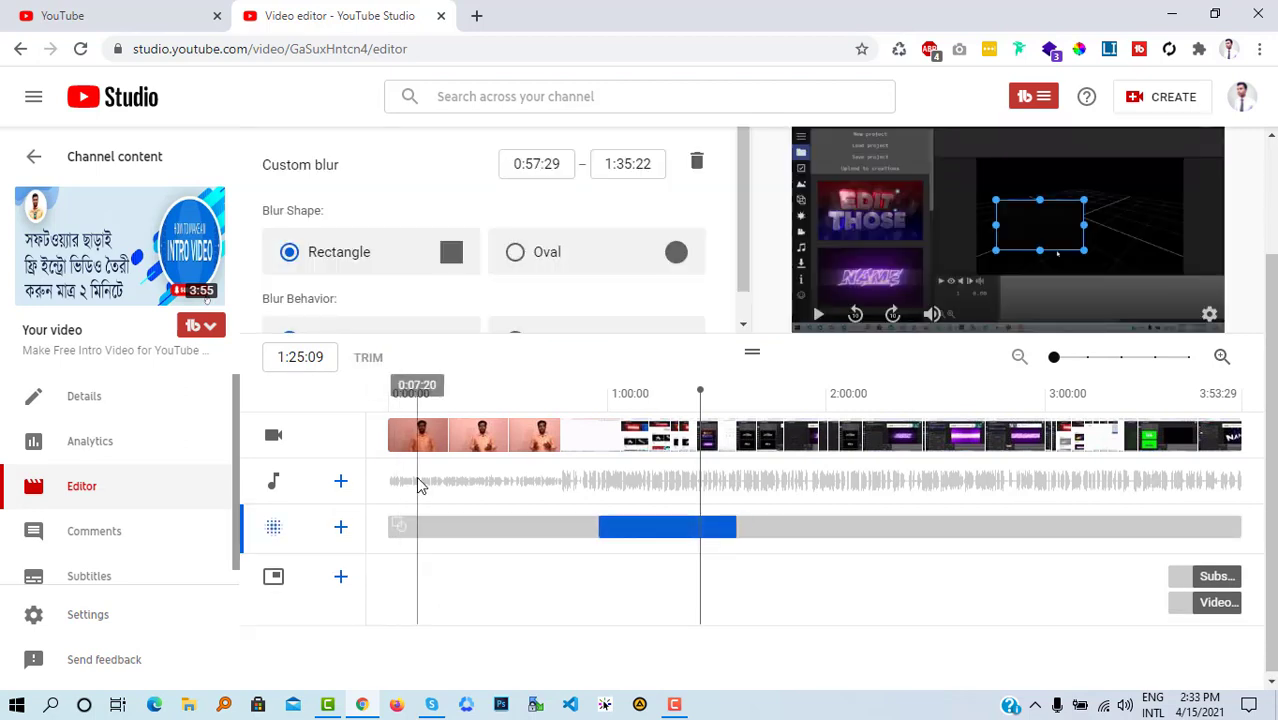
Enlarge the rectangular blur area in both directions and move it over the thumbnails on the left side of the video frame.
{"action": "left_click_drag", "start_coordinate": [1047, 239], "coordinate": [1032, 179]}
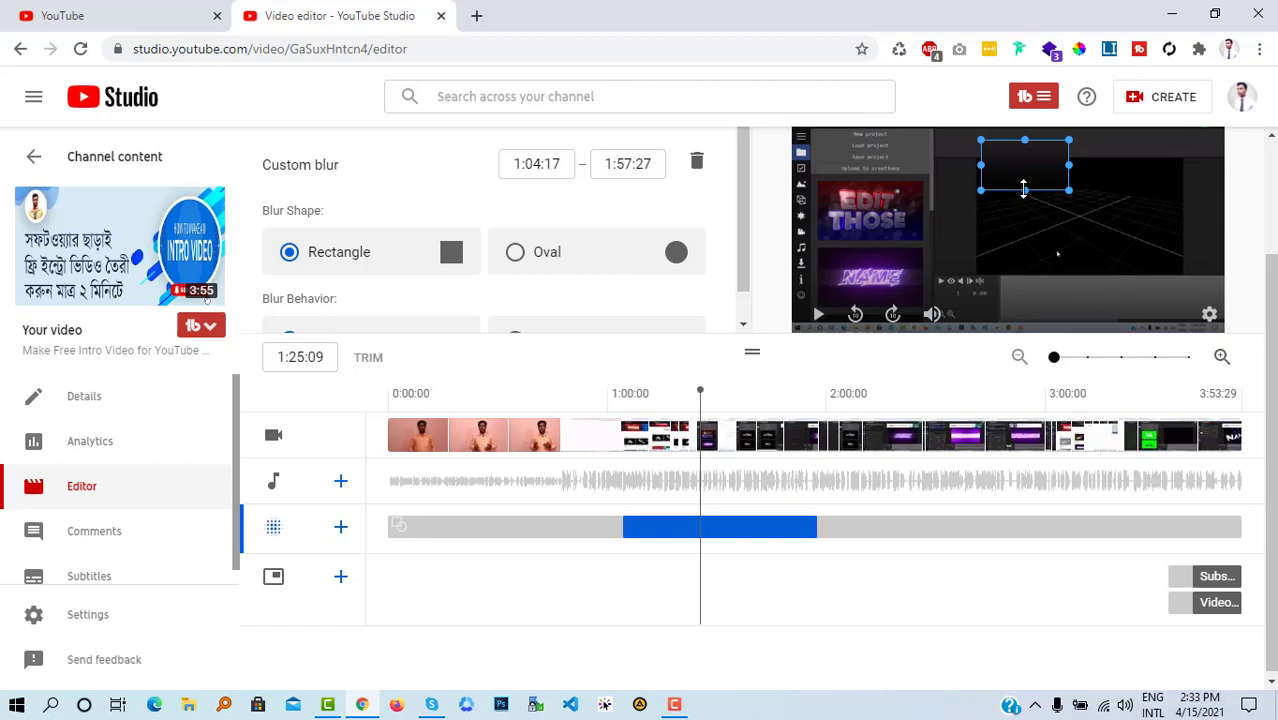
{"action": "left_click_drag", "start_coordinate": [1023, 188], "coordinate": [1135, 262]}
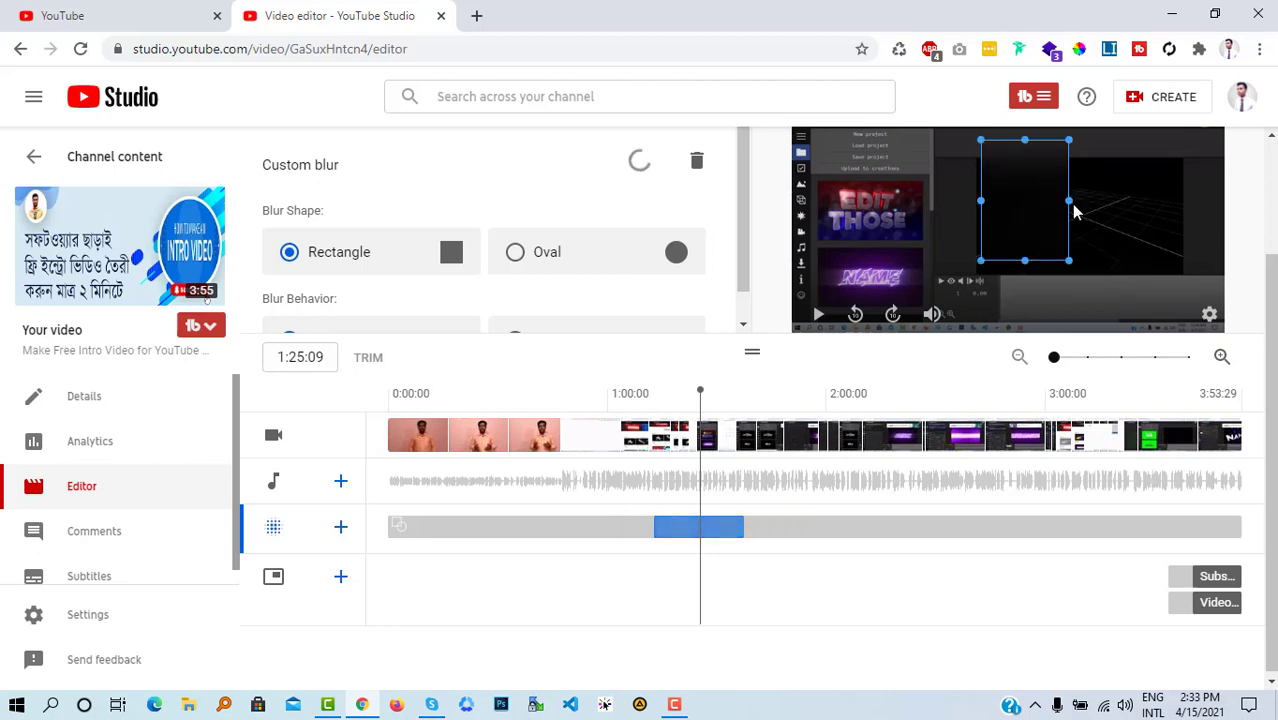
{"action": "left_click_drag", "start_coordinate": [1075, 210], "coordinate": [1190, 234]}
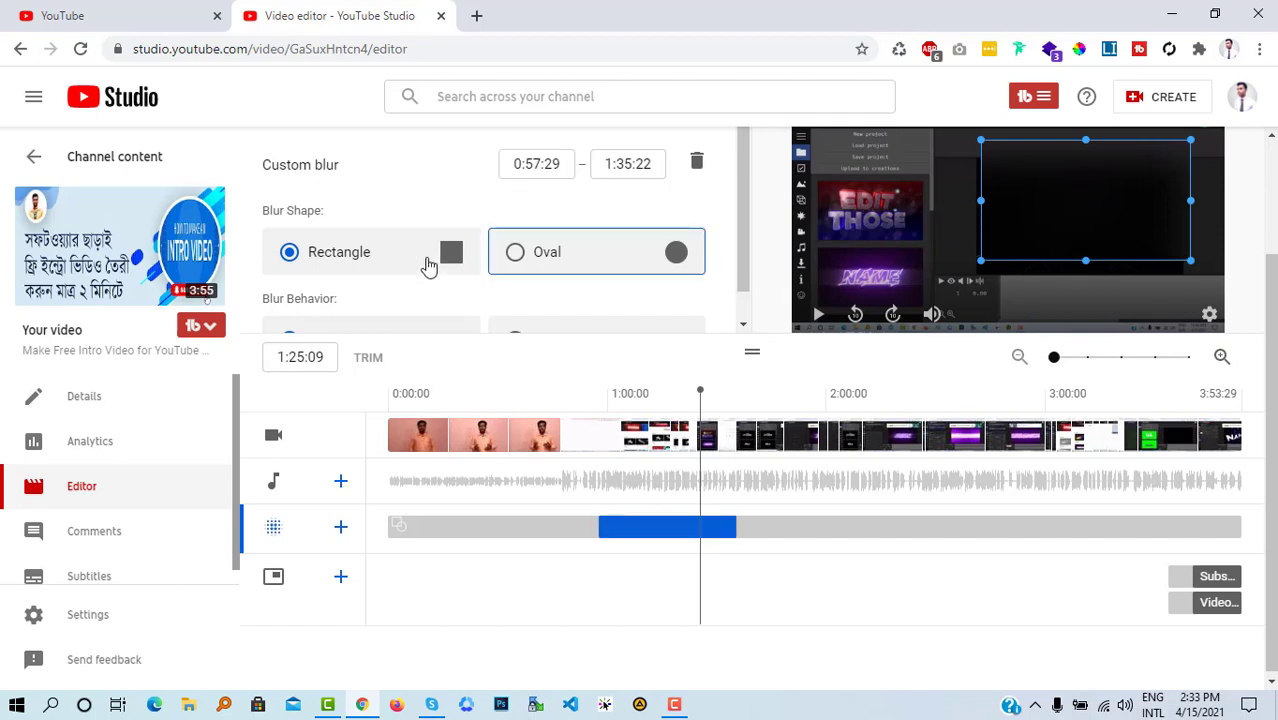
{"action": "scroll", "coordinate": [422, 266], "scroll_direction": "down", "scroll_amount": 1}
{"action": "left_click_drag", "start_coordinate": [1103, 248], "coordinate": [876, 248]}
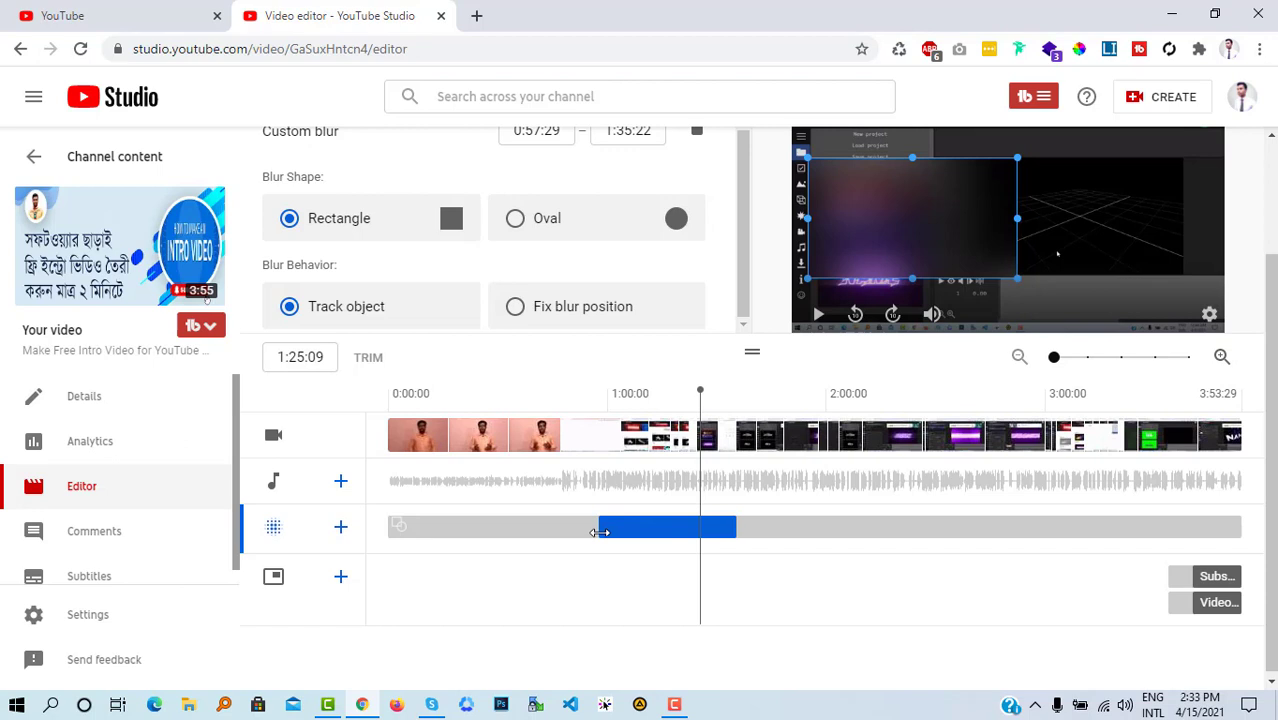
Set the custom blur to start at 1:25:08 and end at 2:43:25 on the timeline.
{"action": "left_click_drag", "start_coordinate": [600, 532], "coordinate": [703, 531]}
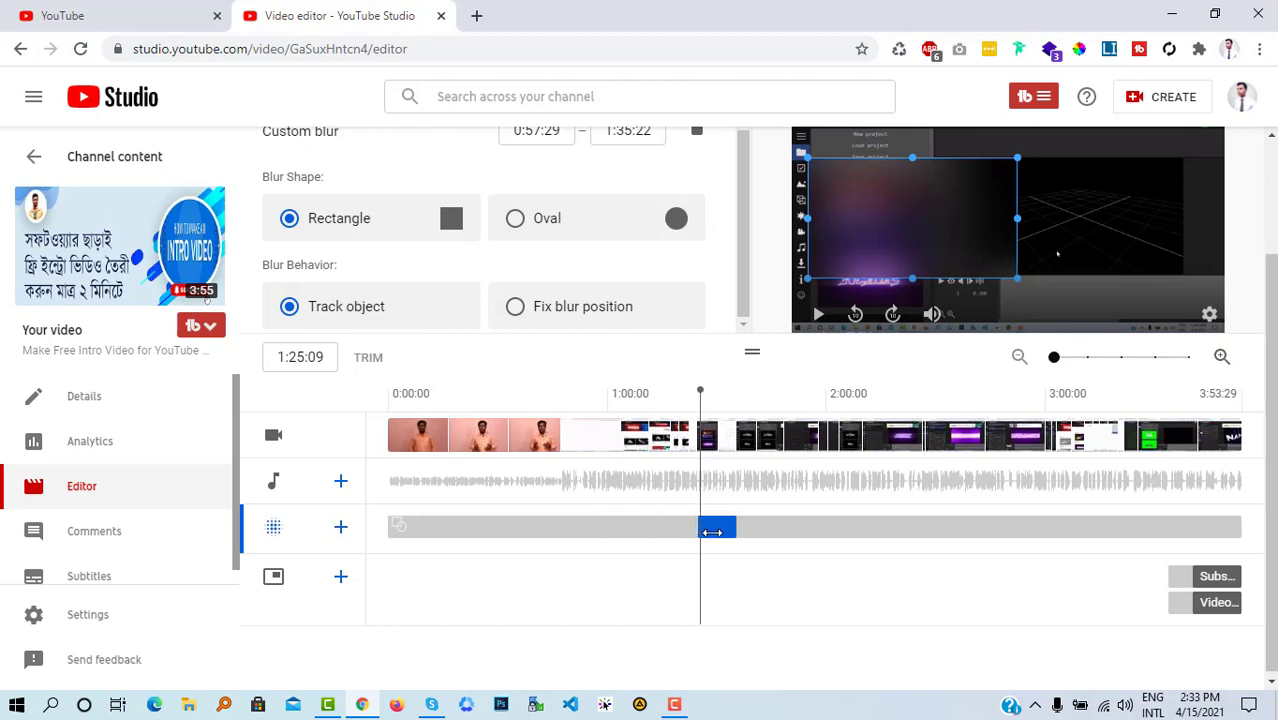
{"action": "left_click", "coordinate": [986, 390]}
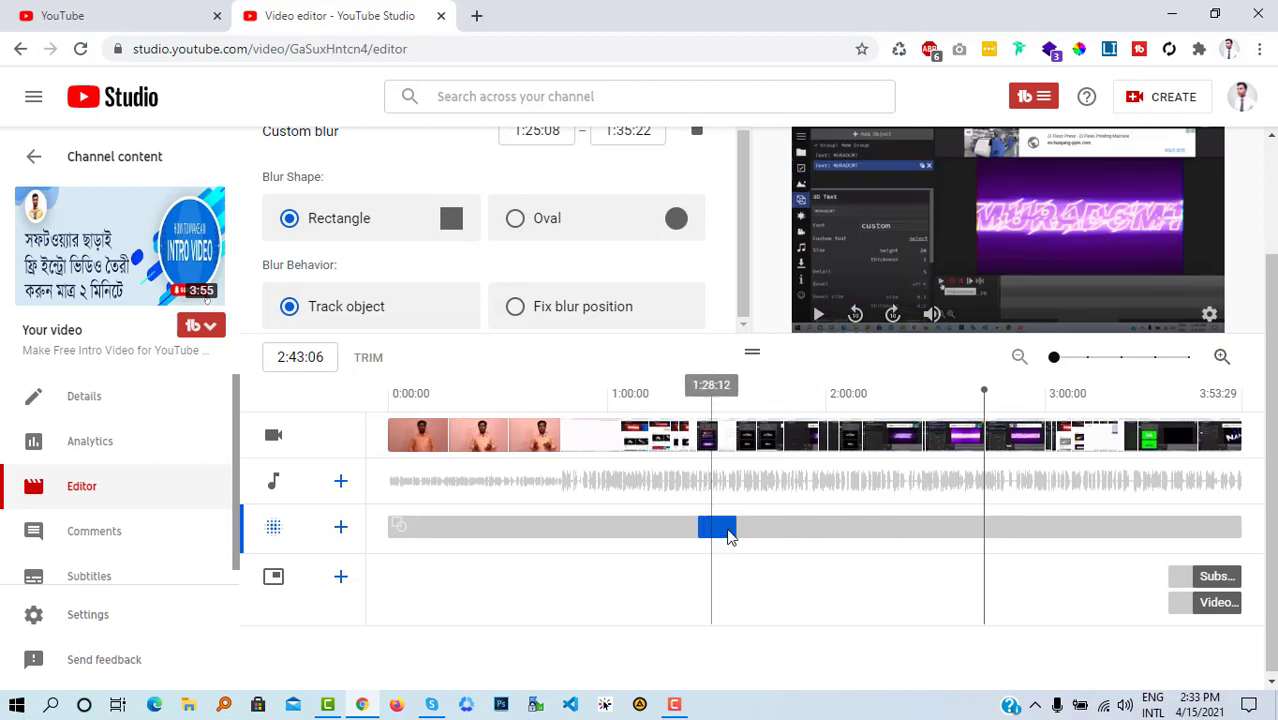
{"action": "left_click_drag", "start_coordinate": [737, 527], "coordinate": [980, 529]}
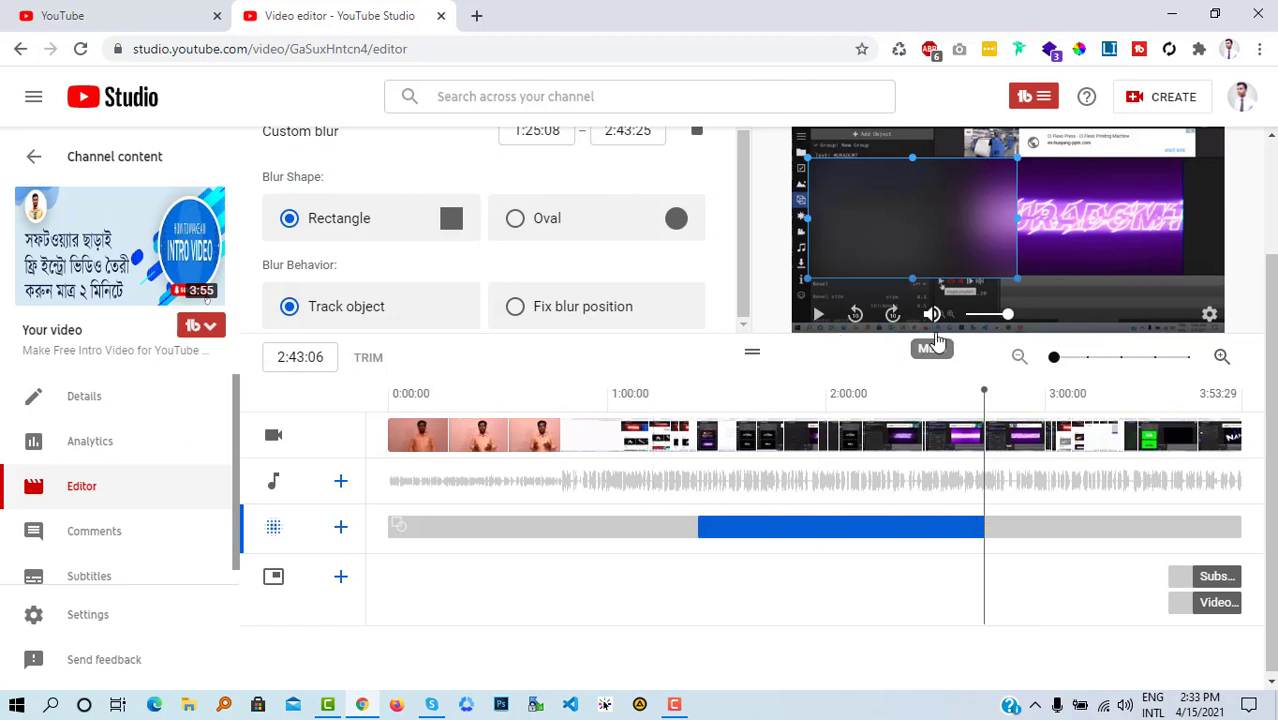
Play the muted preview through the beginning of the blurred section to check the blur, and pause it at 1:46:15.
{"action": "scroll", "coordinate": [779, 397], "scroll_direction": "up", "scroll_amount": 1}
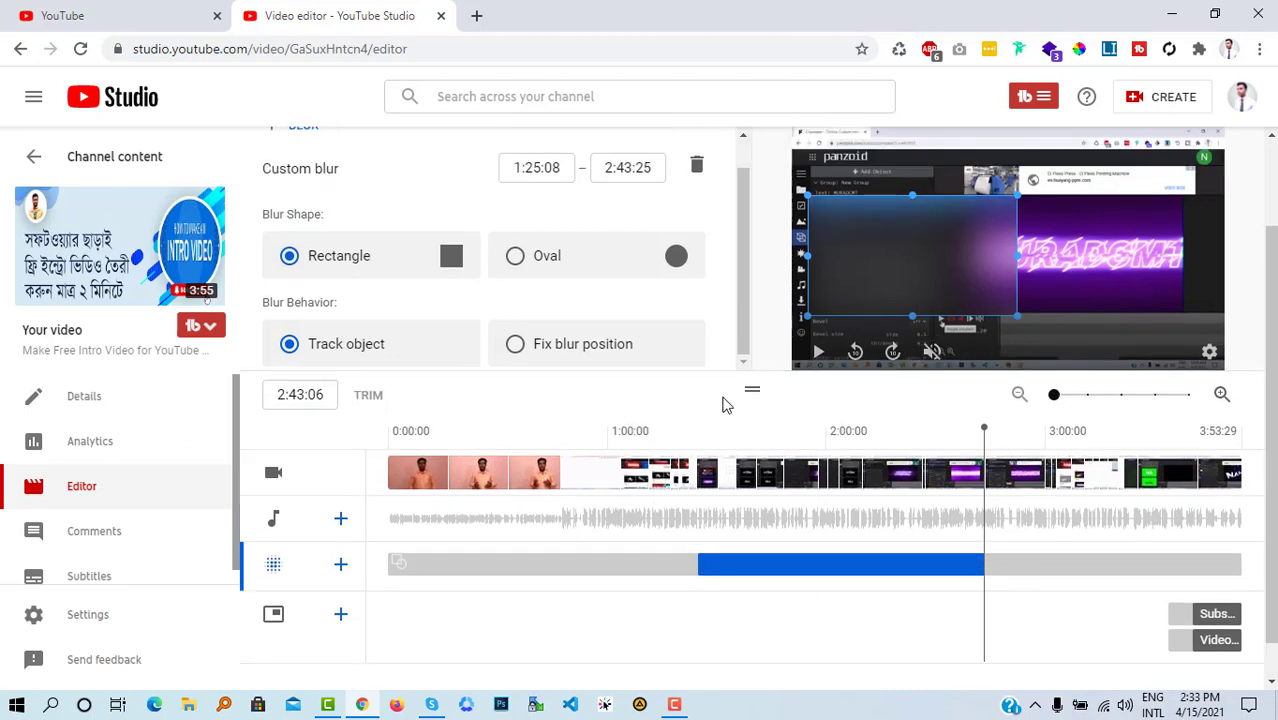
{"action": "left_click", "coordinate": [820, 355]}
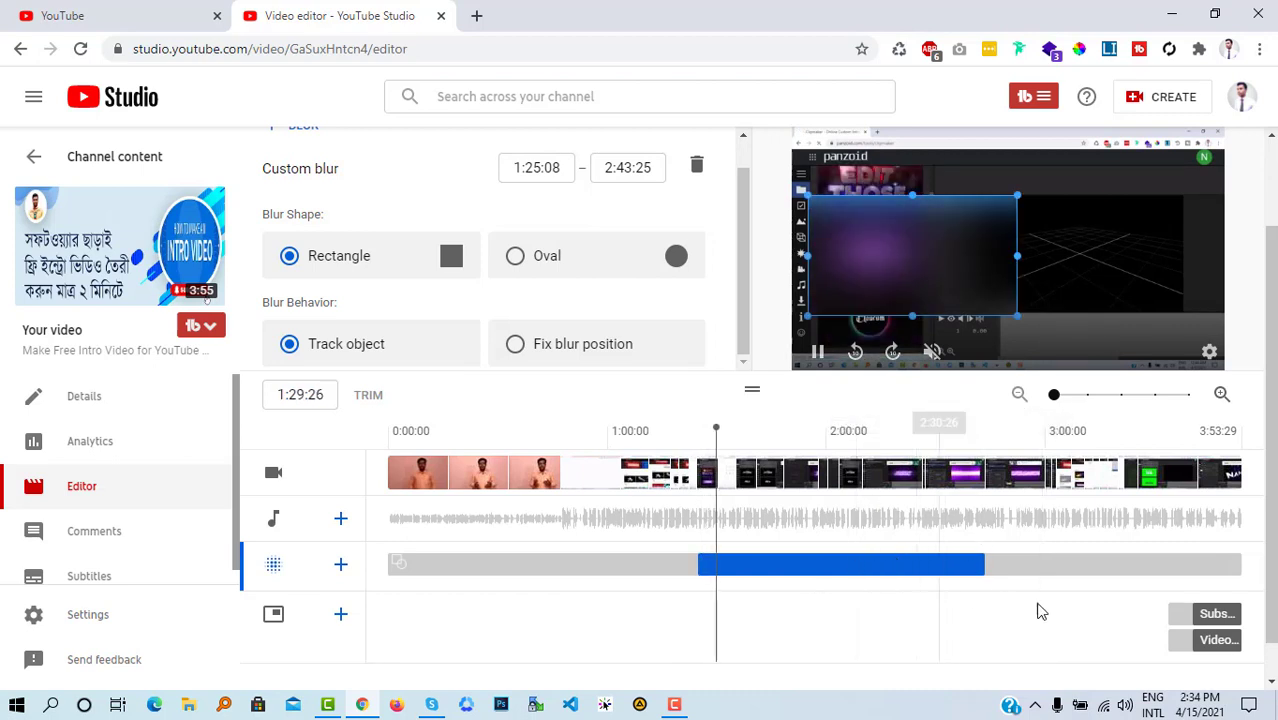
{"action": "scroll", "coordinate": [1033, 605], "scroll_direction": "up", "scroll_amount": 1}
{"action": "scroll", "coordinate": [1016, 603], "scroll_direction": "down", "scroll_amount": 2}
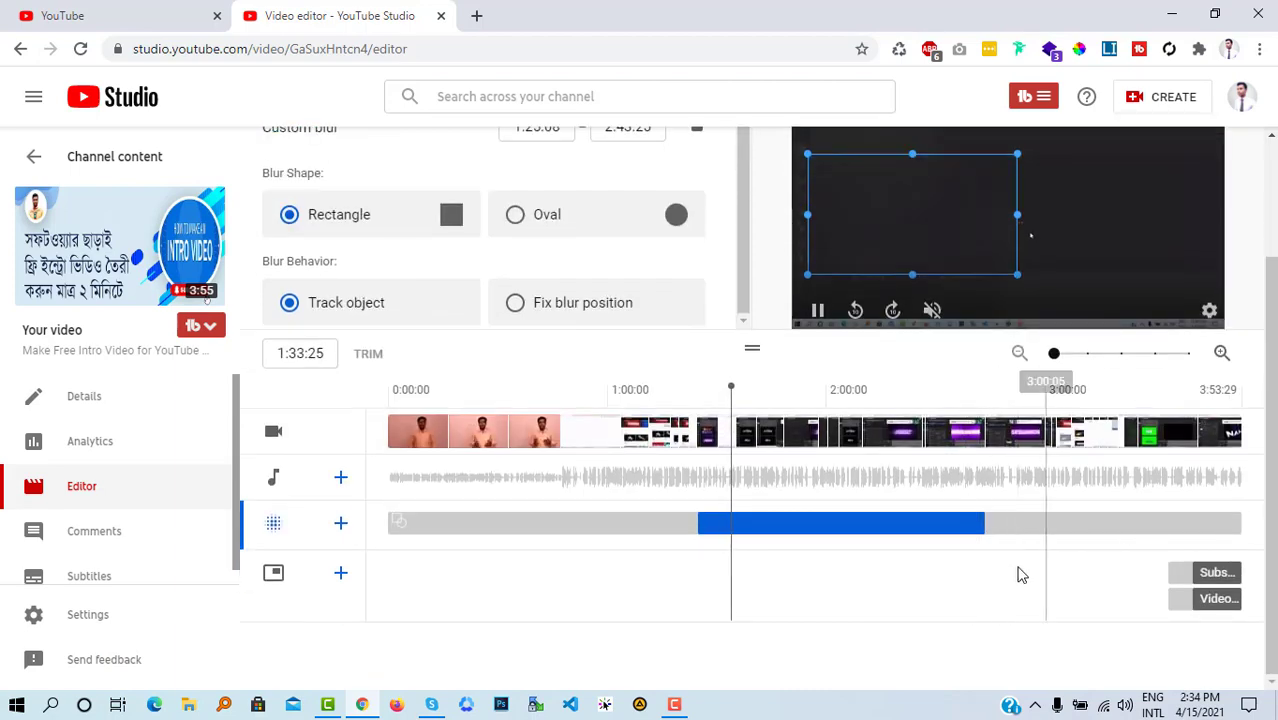
{"action": "scroll", "coordinate": [1000, 572], "scroll_direction": "up", "scroll_amount": 2}
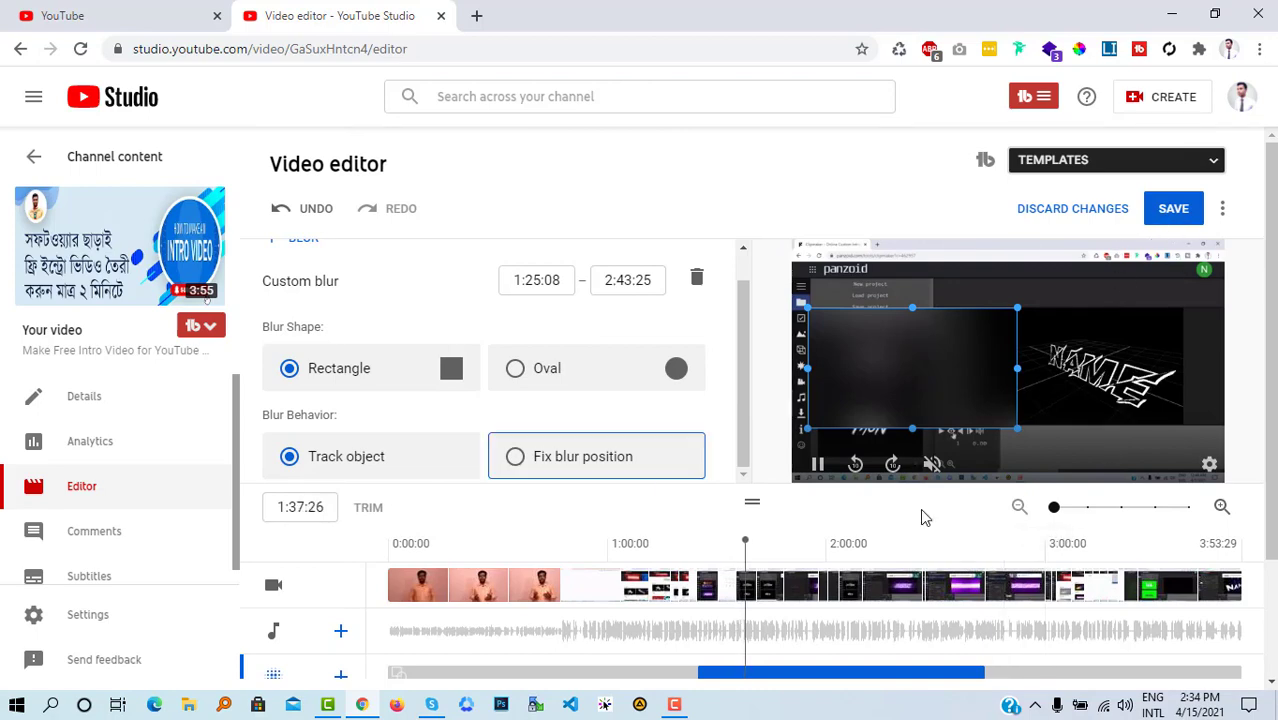
{"action": "scroll", "coordinate": [1050, 420], "scroll_direction": "down", "scroll_amount": 2}
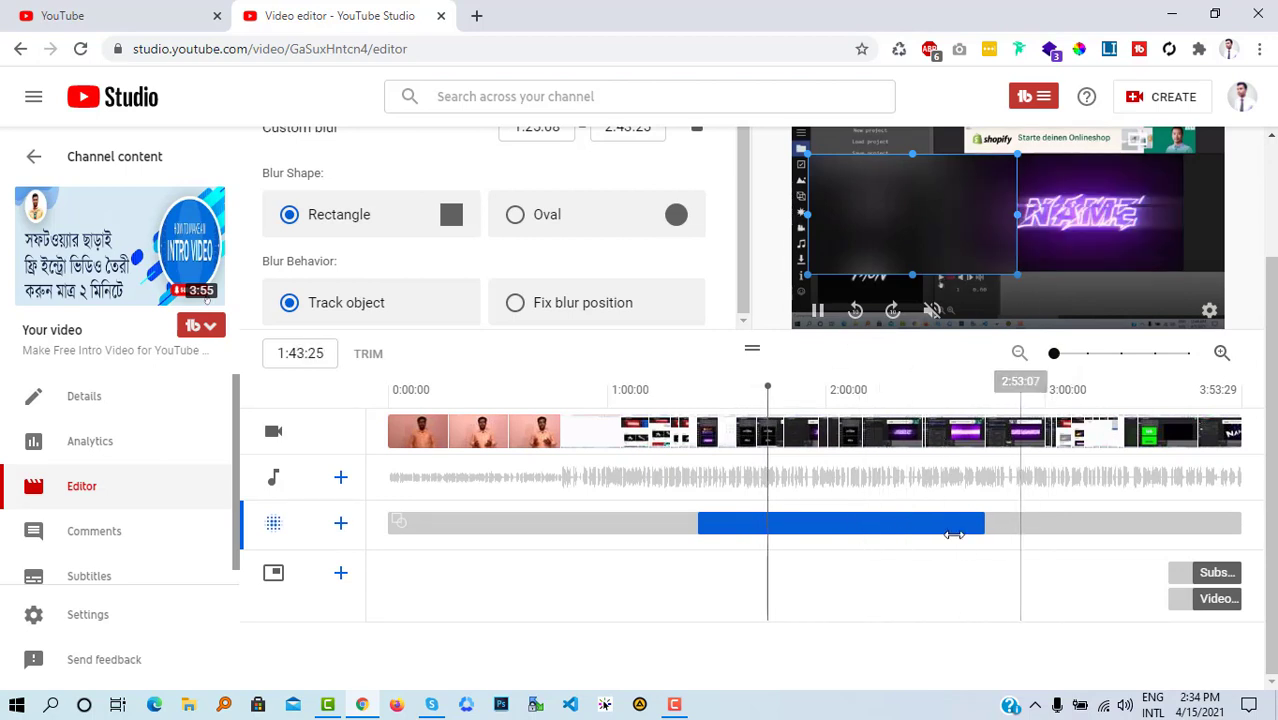
{"action": "left_click", "coordinate": [817, 311]}
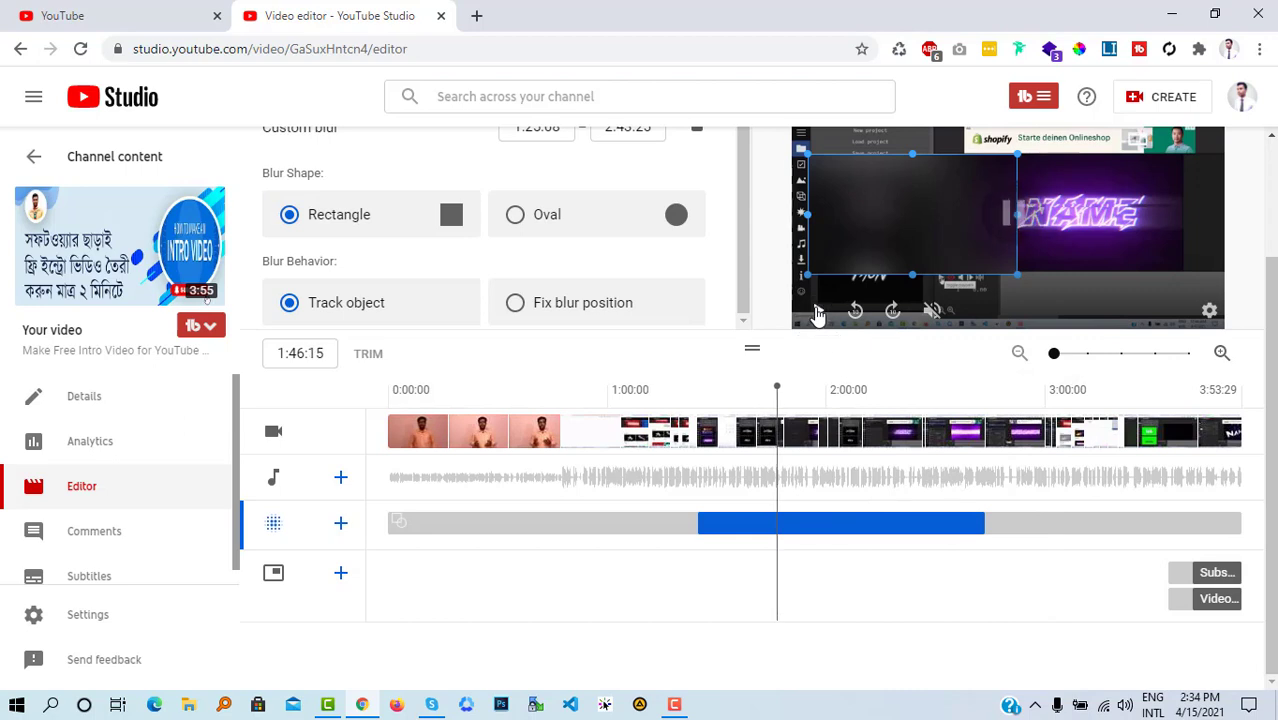
Open the free music library for the video's audio track.
{"action": "left_click", "coordinate": [341, 480]}
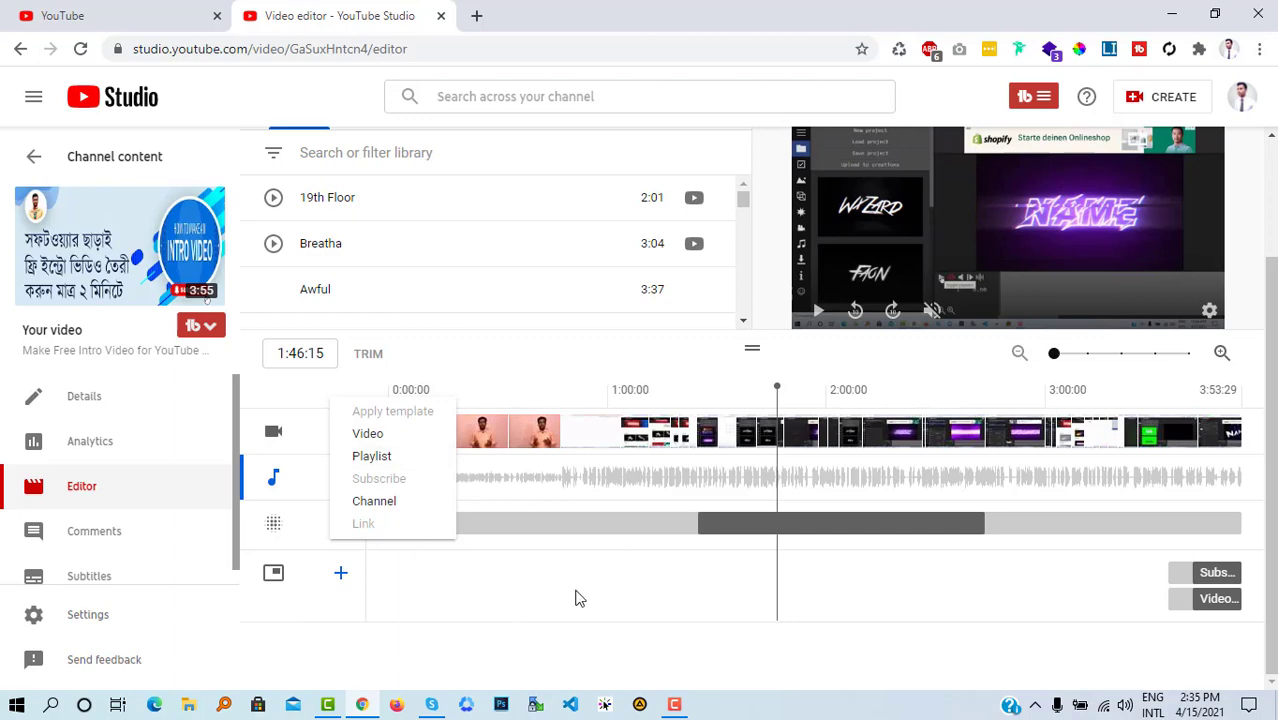
{"action": "scroll", "coordinate": [928, 445], "scroll_direction": "up", "scroll_amount": 2}
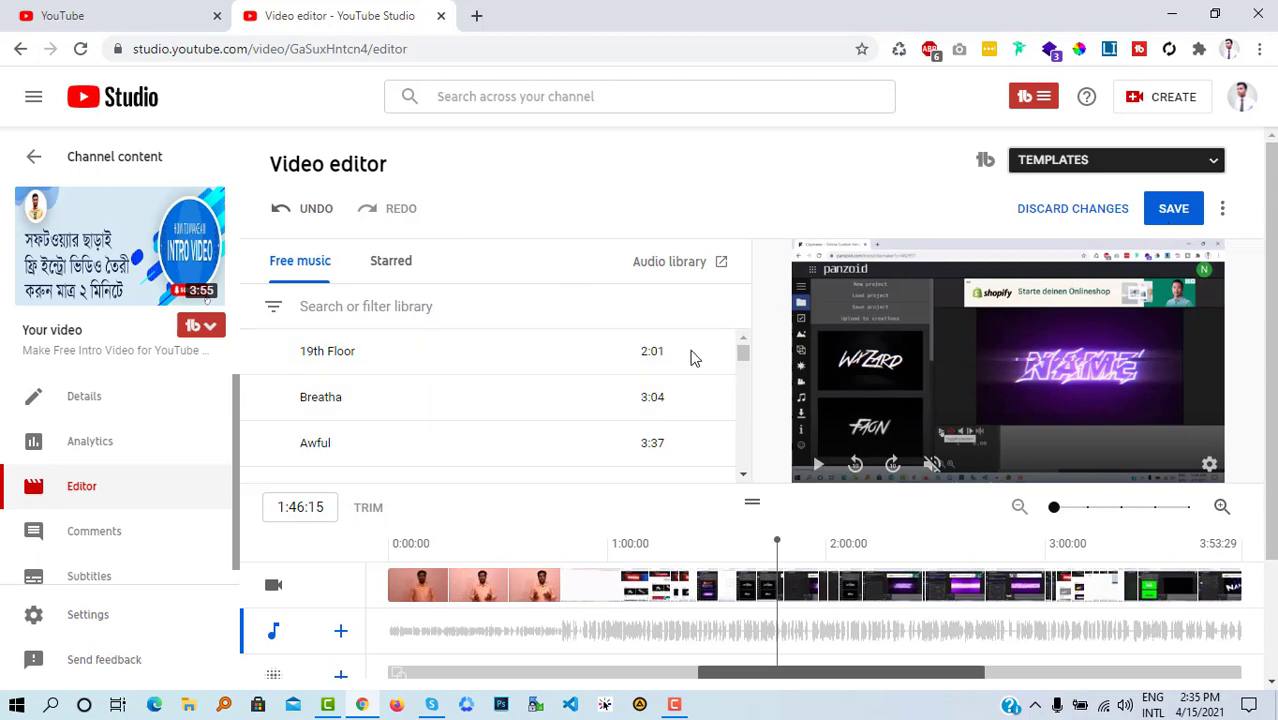
{"action": "mouse_move", "coordinate": [626, 420]}
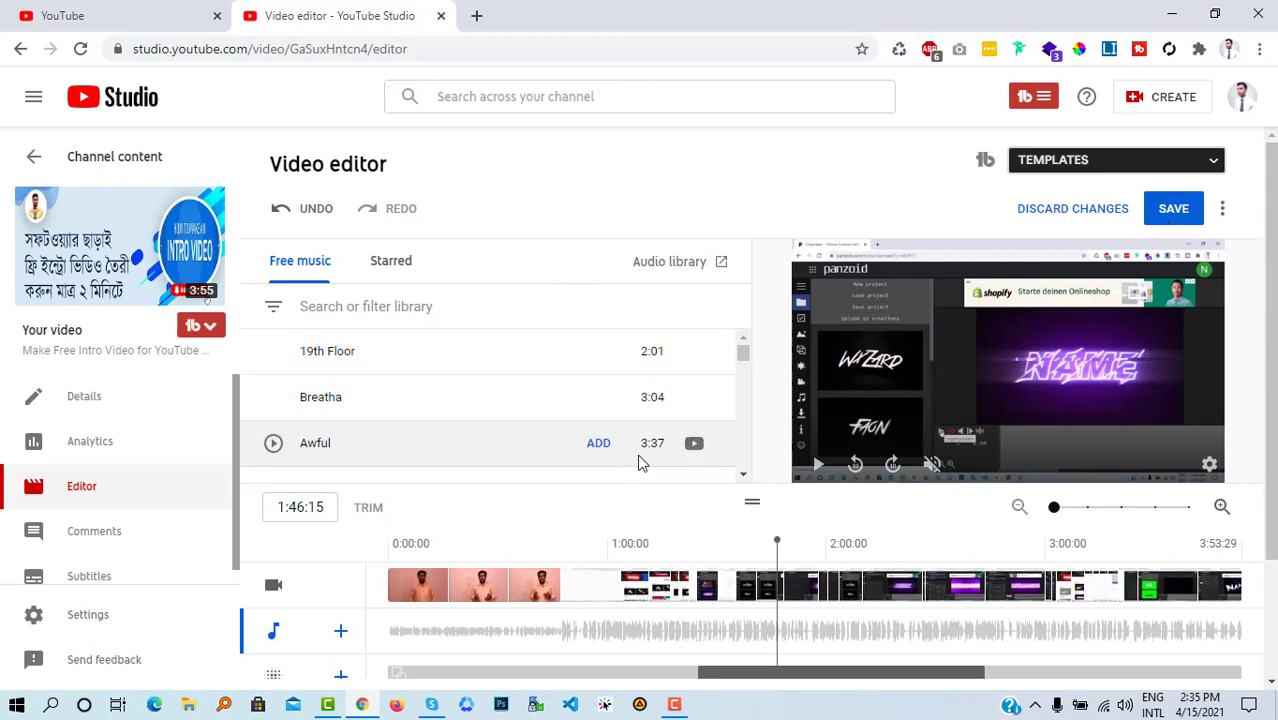